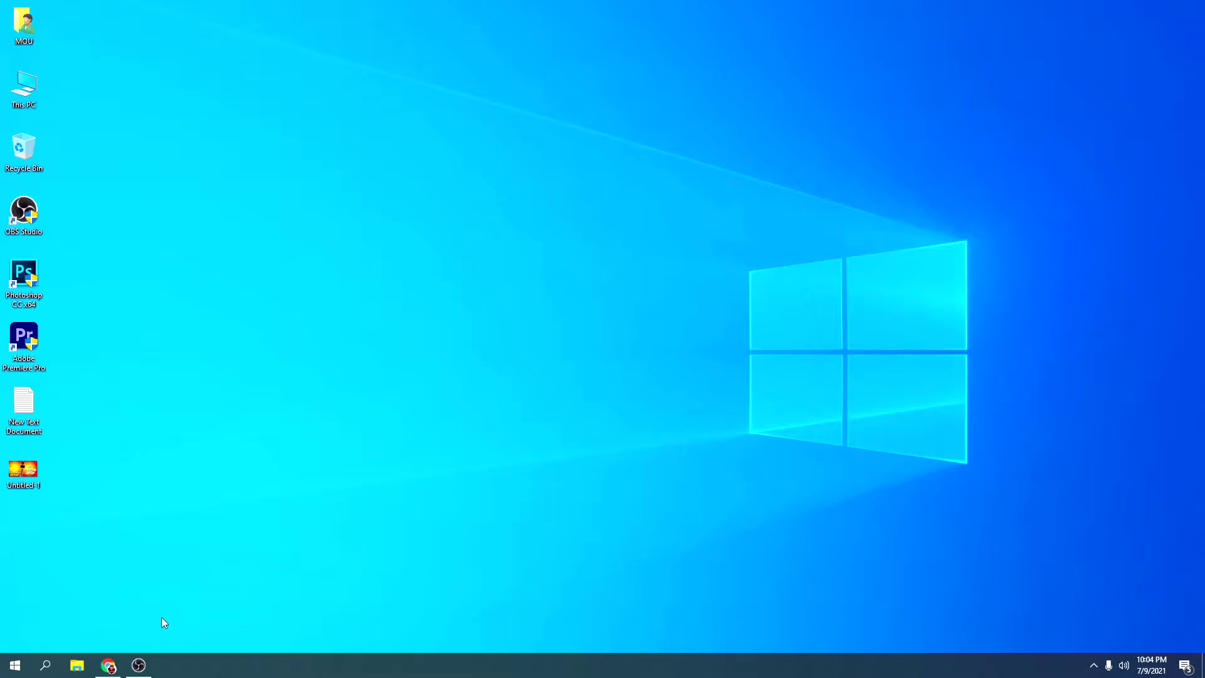
- Minimize the OBS window and switch to the Chrome browser window
click(139, 665)
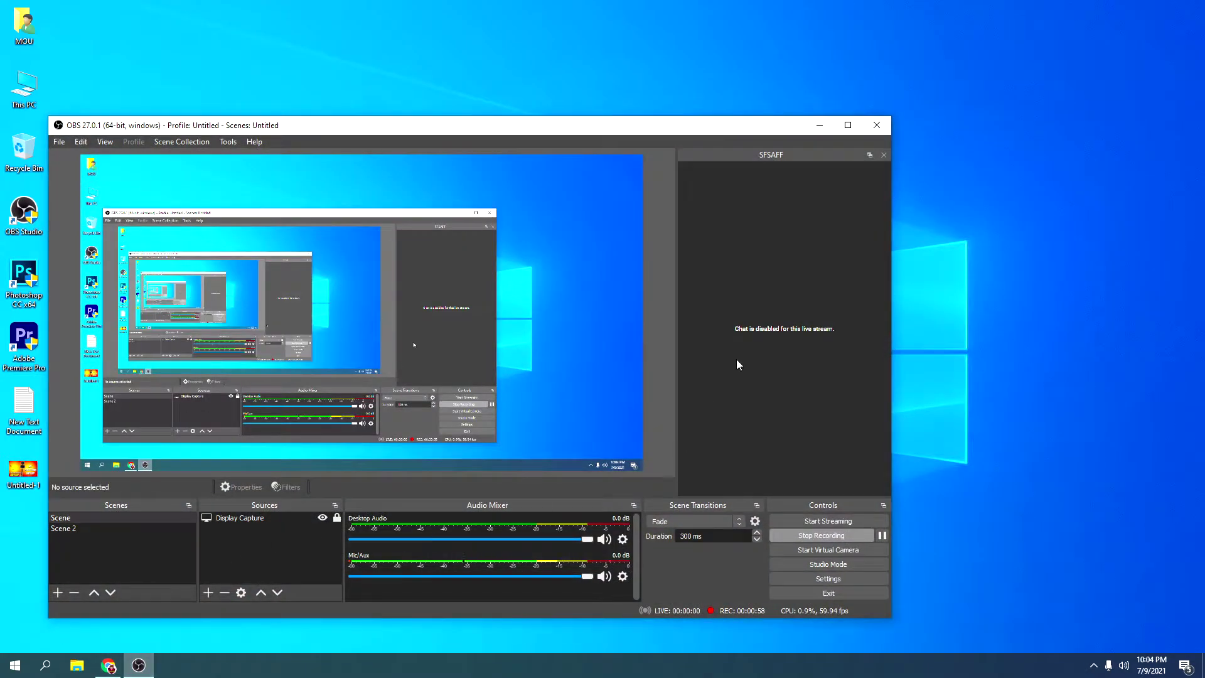
click(818, 126)
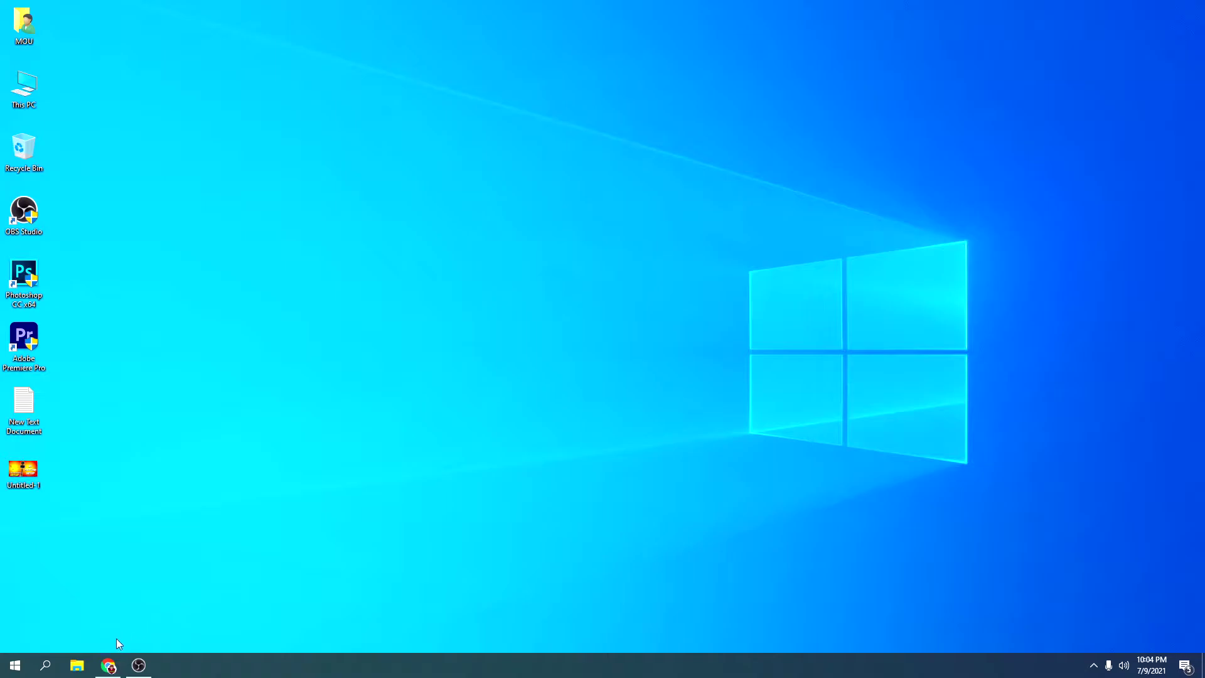
click(108, 665)
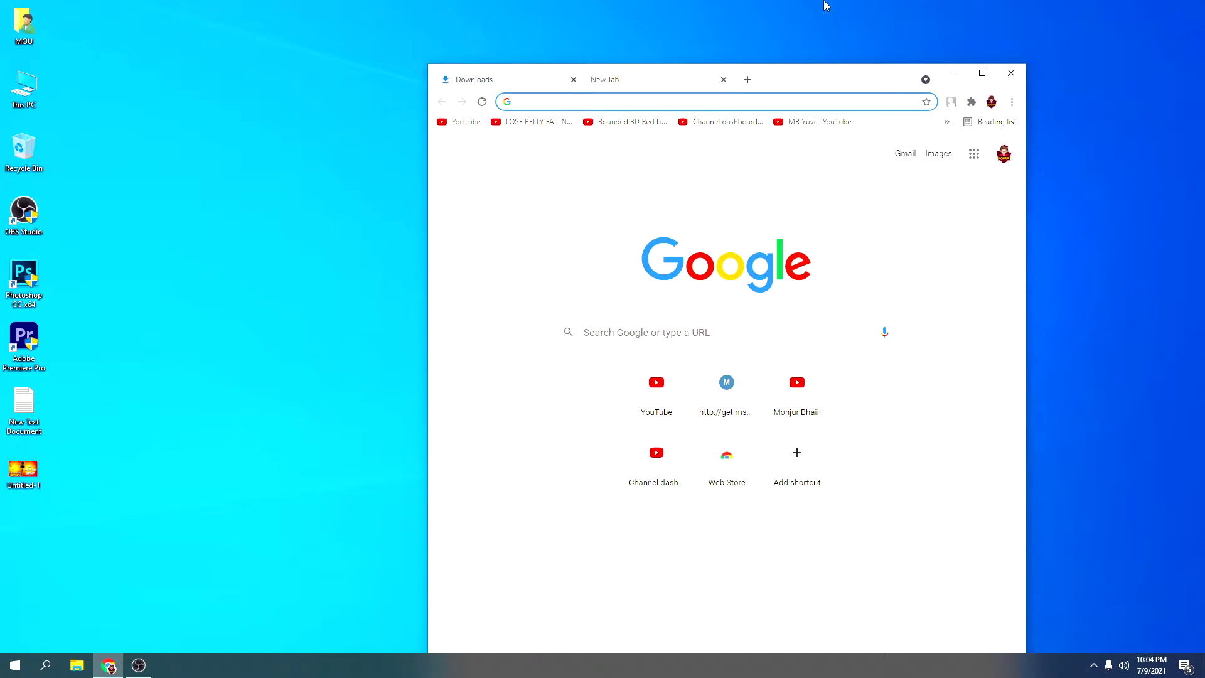
right_click(200, 148)
click(195, 168)
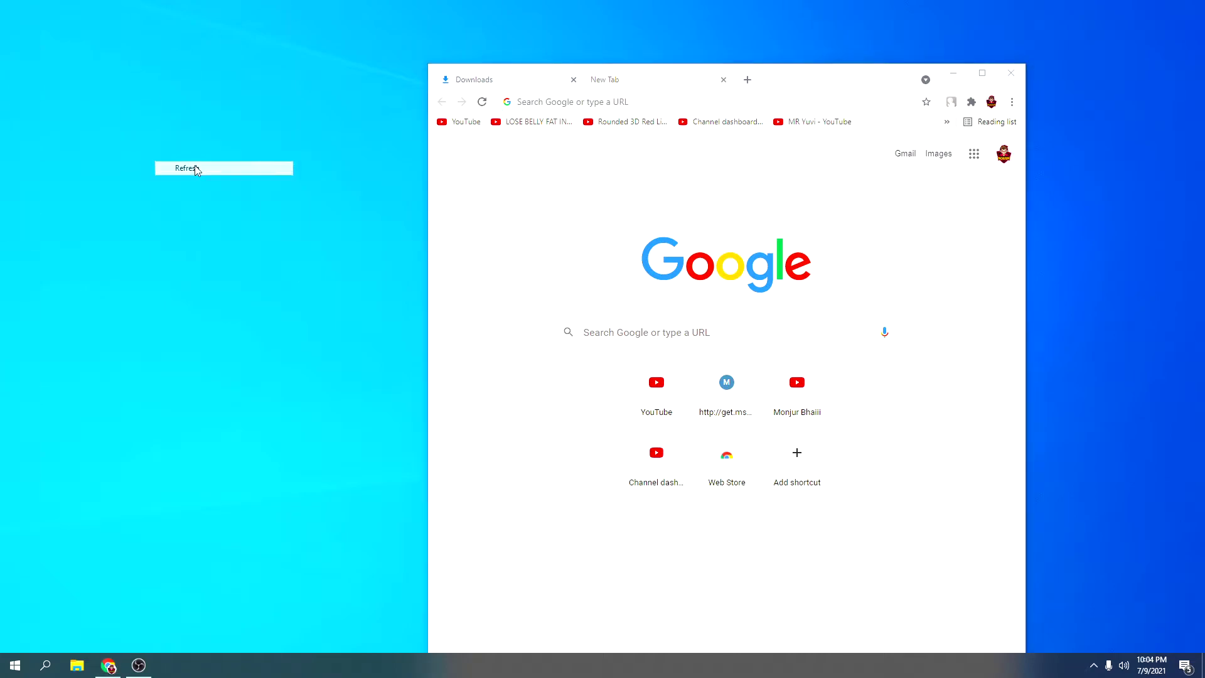
right_click(196, 165)
click(232, 203)
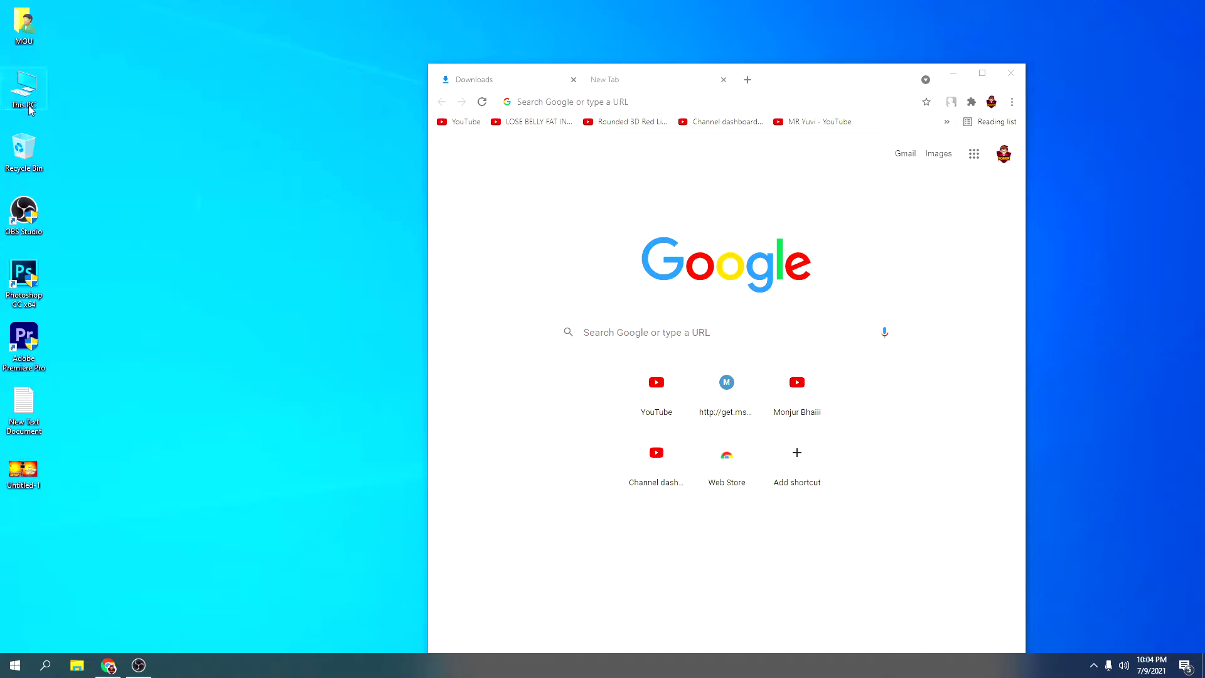
- Look through the computer's installed apps list, searching it for "game", and close the Settings window
double_click(26, 94)
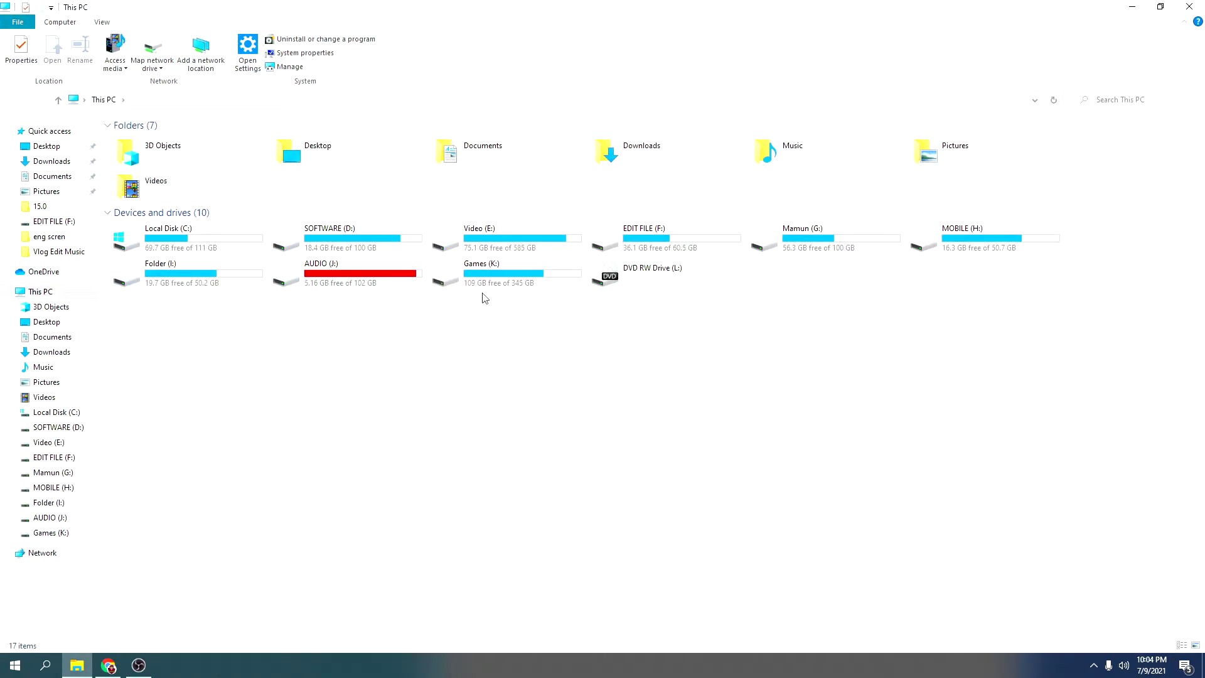
click(329, 44)
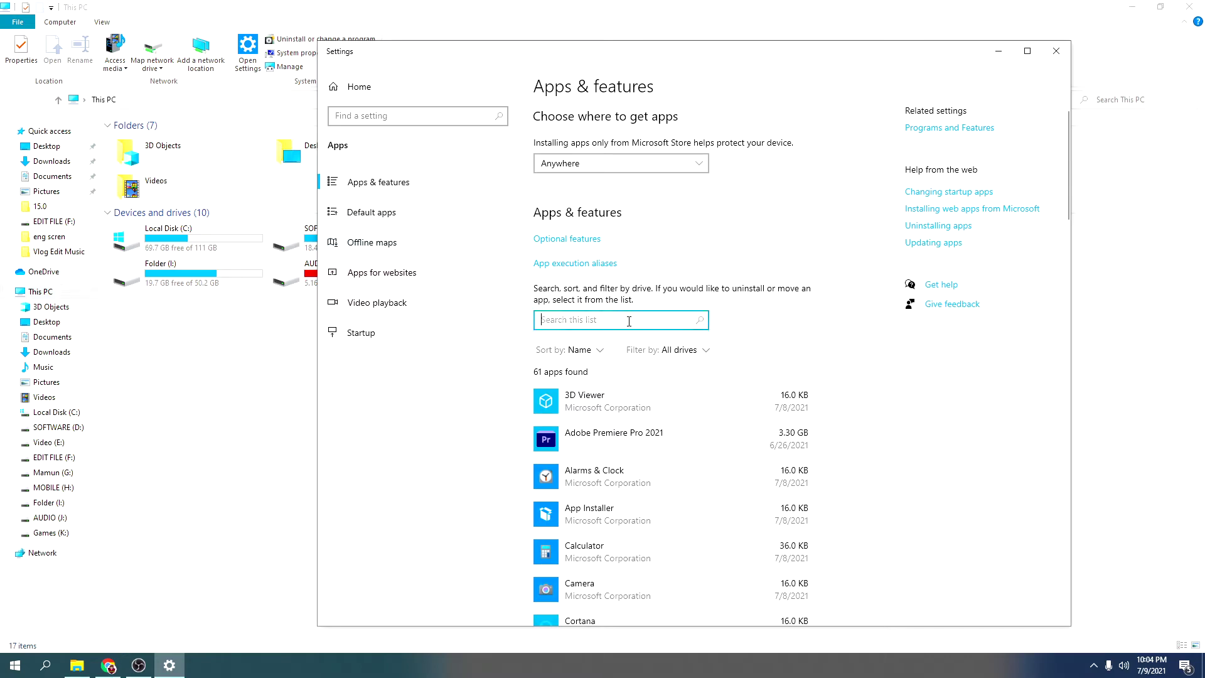
text(game)
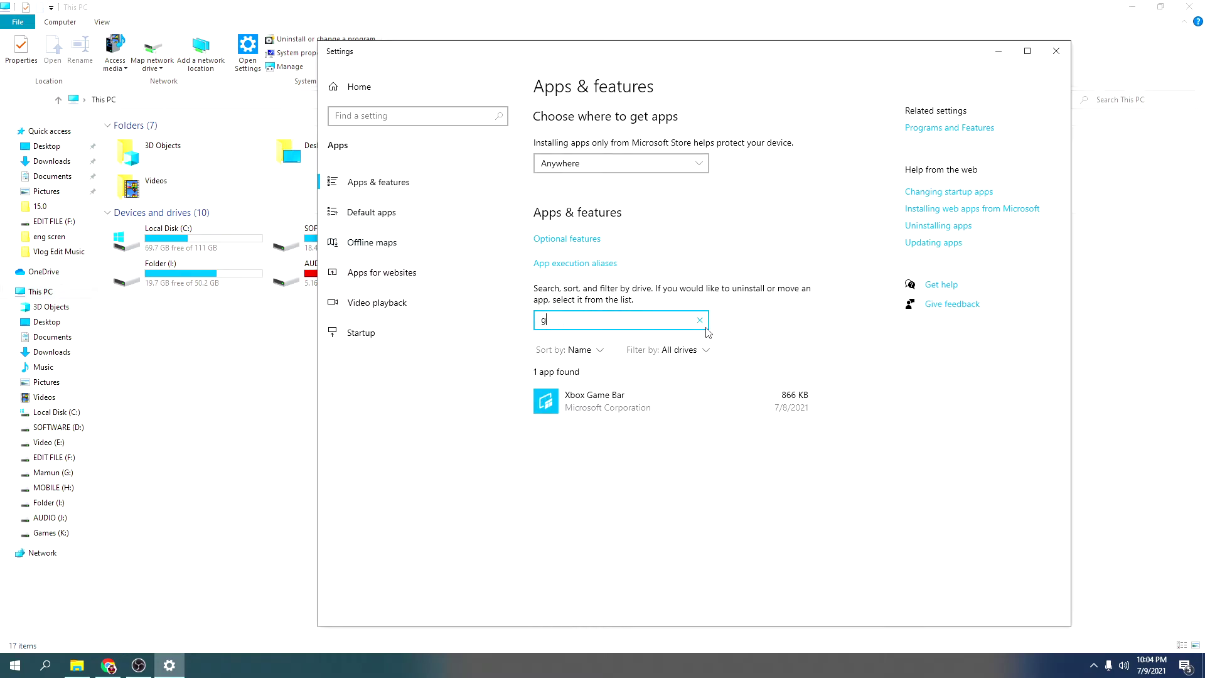
key(BackSpace)
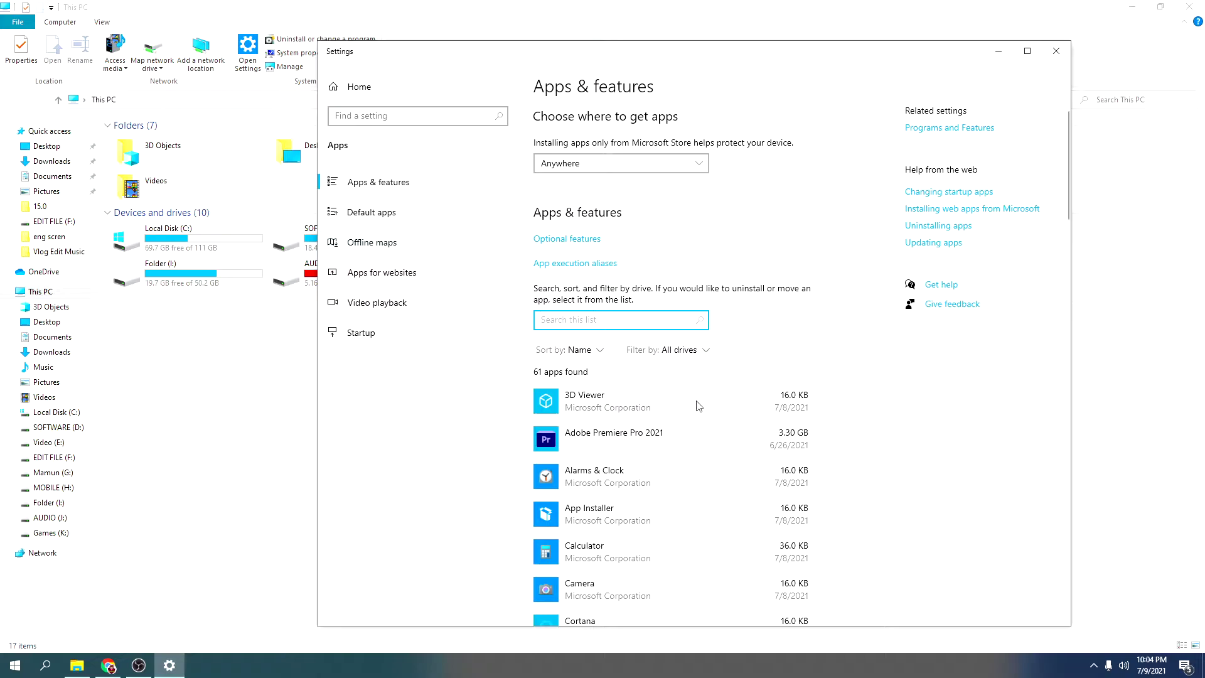
scroll(703, 377, down, 3)
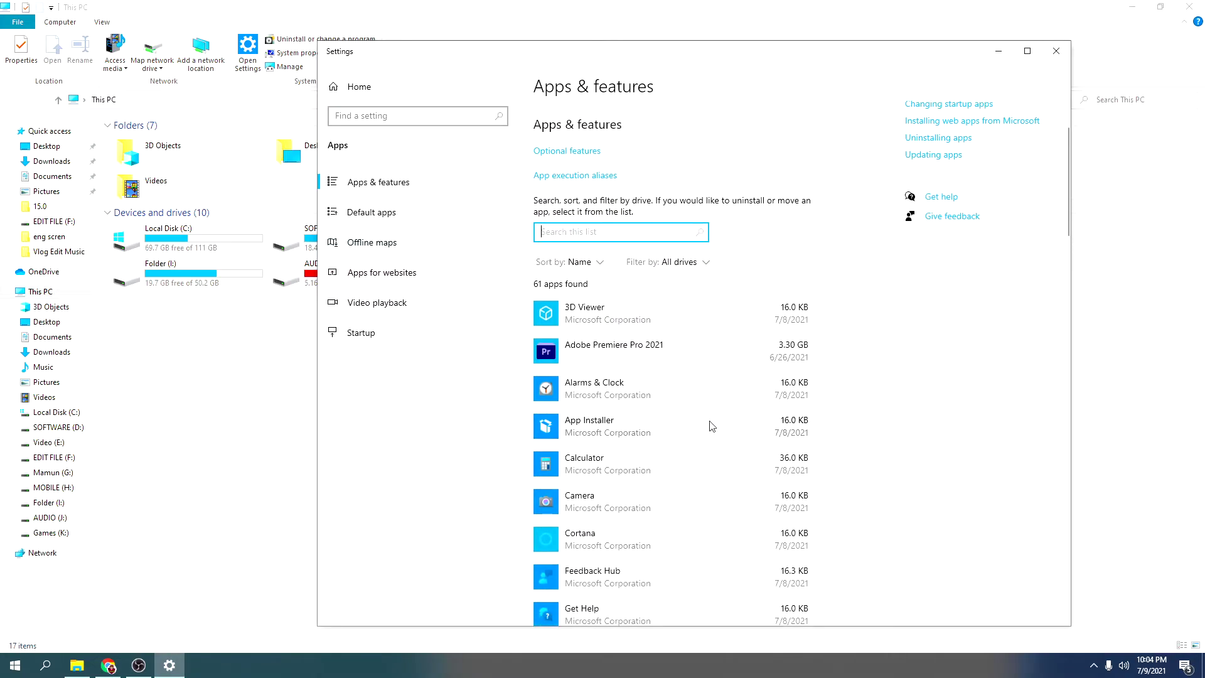
click(1058, 52)
right_click(603, 354)
click(640, 393)
right_click(641, 390)
click(666, 439)
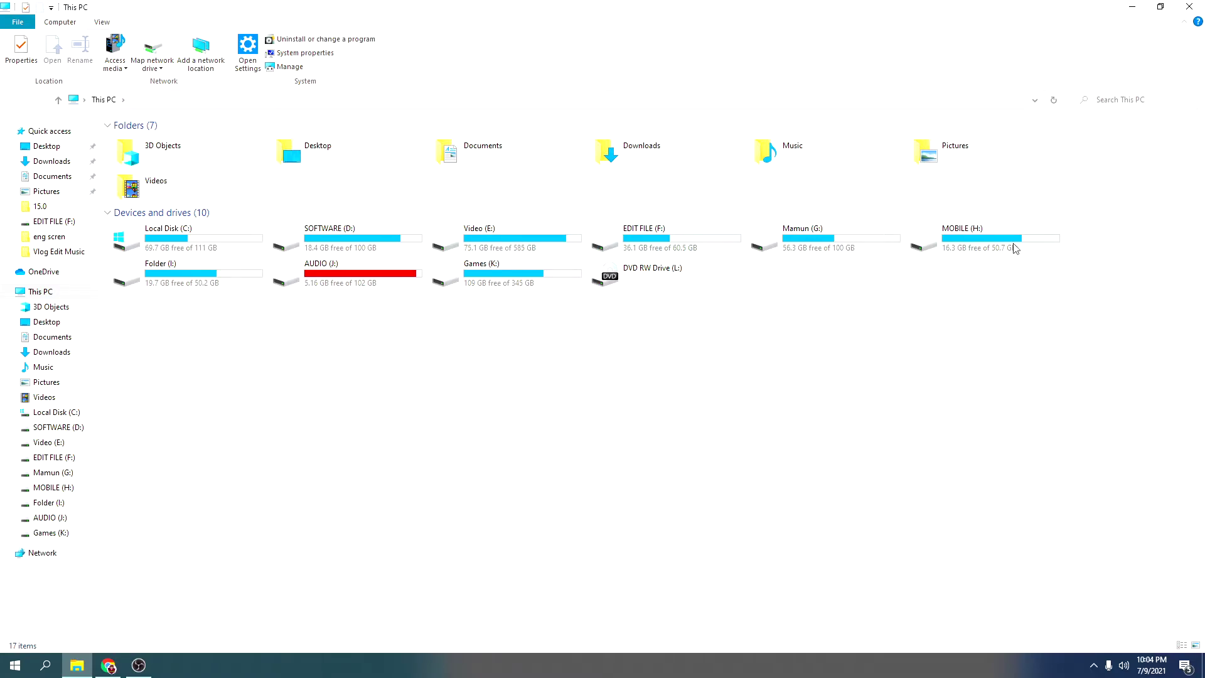
click(1189, 7)
right_click(273, 192)
right_click(294, 231)
click(309, 271)
right_click(309, 271)
click(339, 307)
- View the contents of Local Disk (C:) and close the file window
double_click(25, 85)
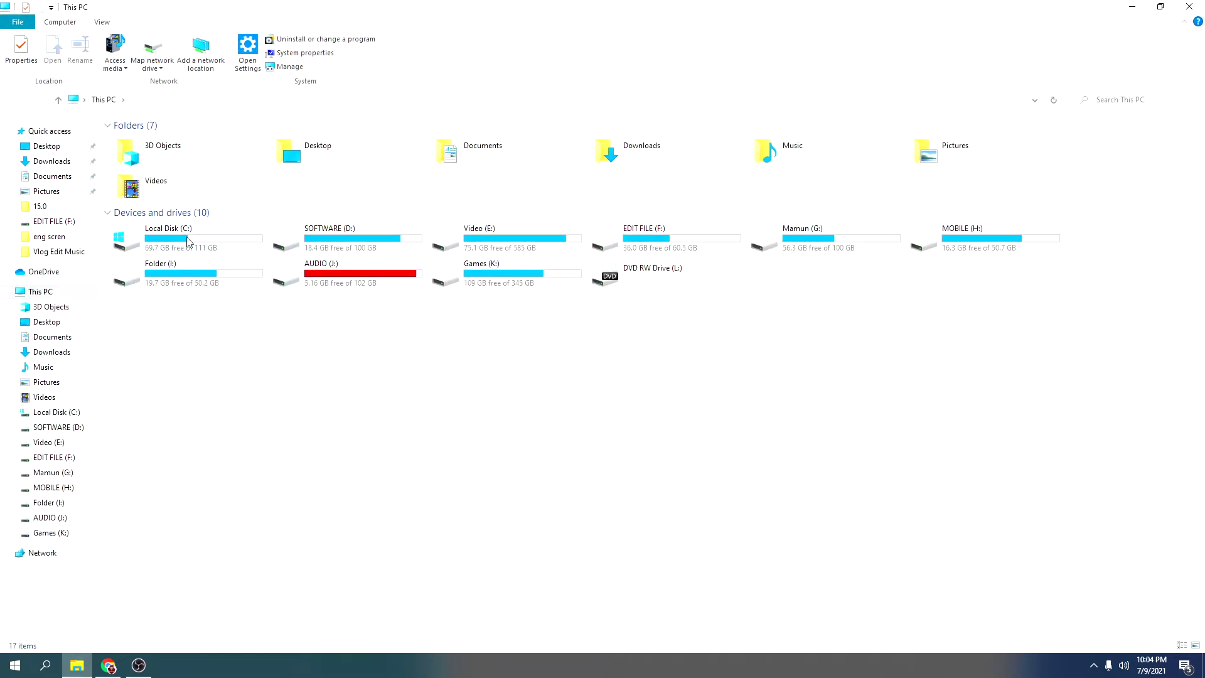
double_click(188, 240)
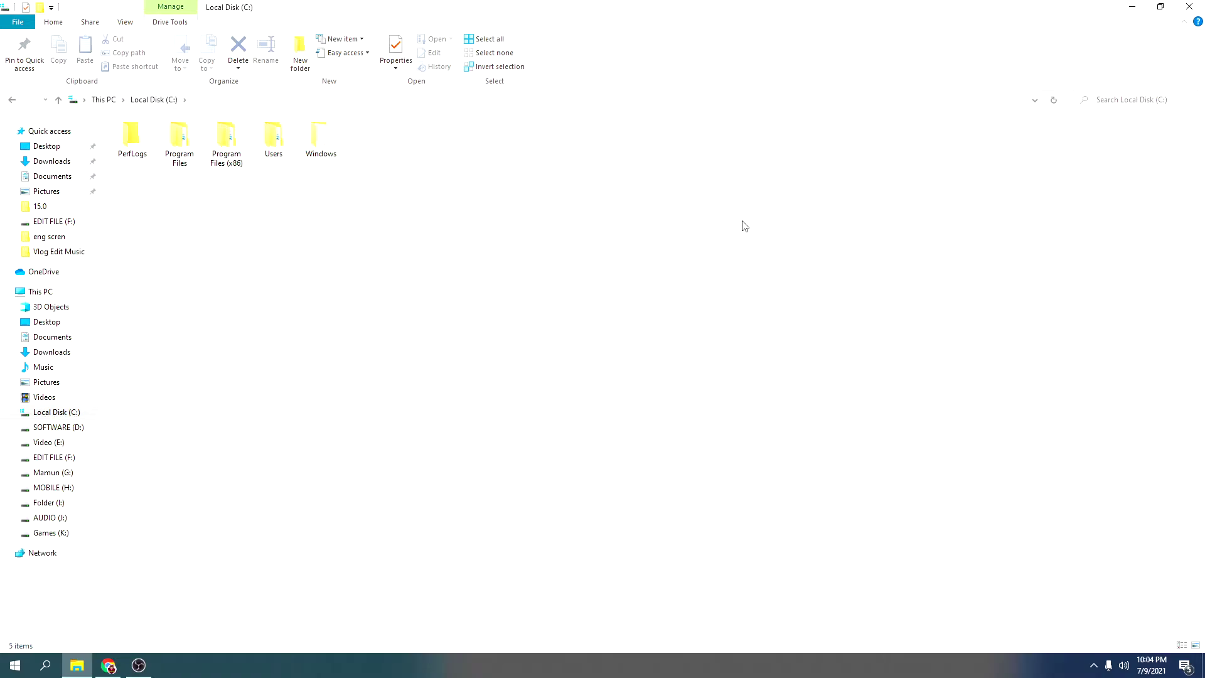
click(1189, 7)
right_click(230, 175)
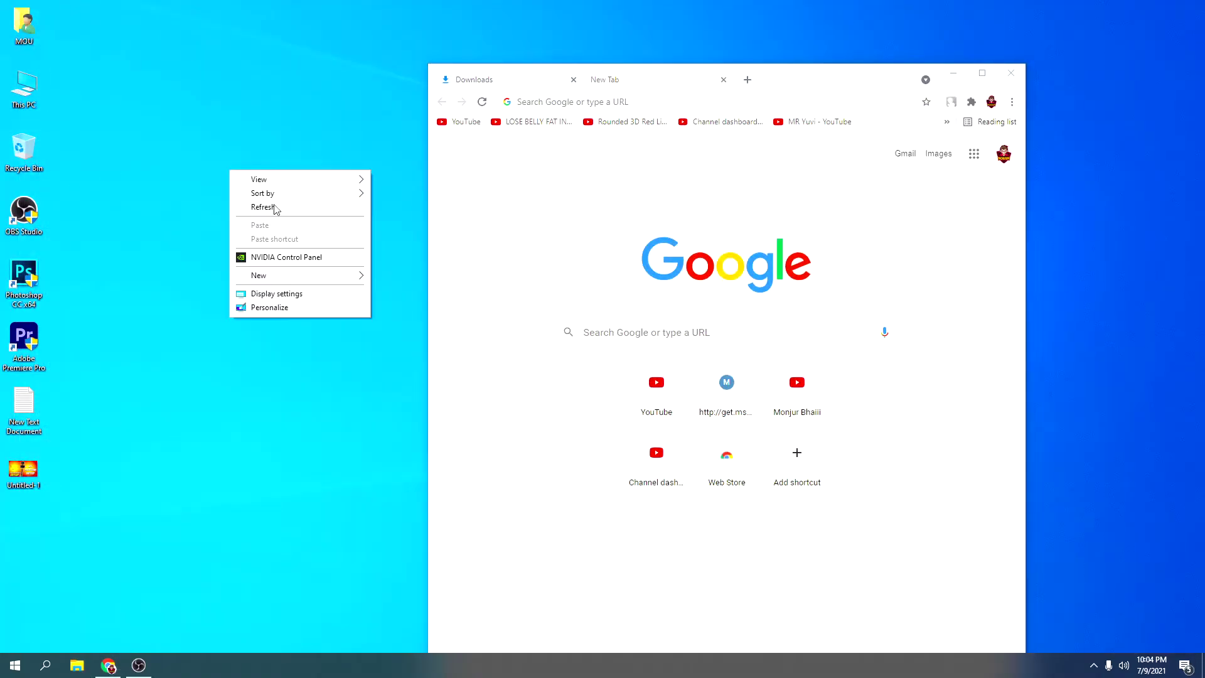
right_click(277, 201)
right_click(301, 242)
click(343, 285)
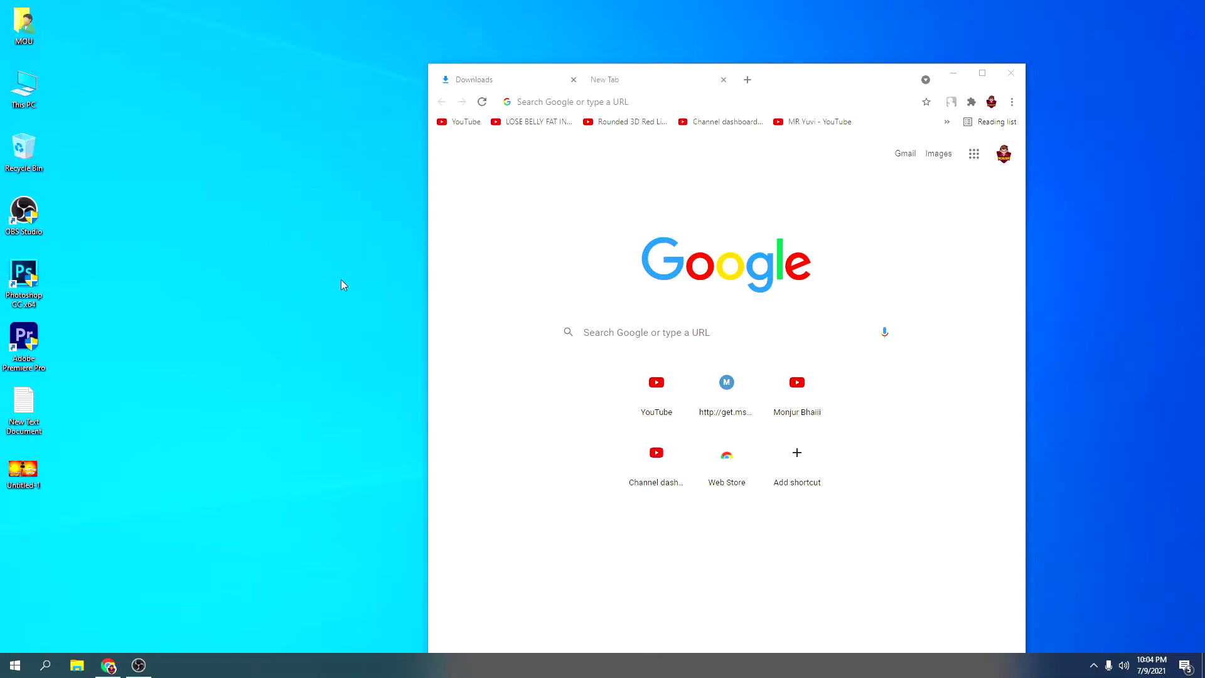
- Open the gameloop.mobi website in the browser
click(630, 103)
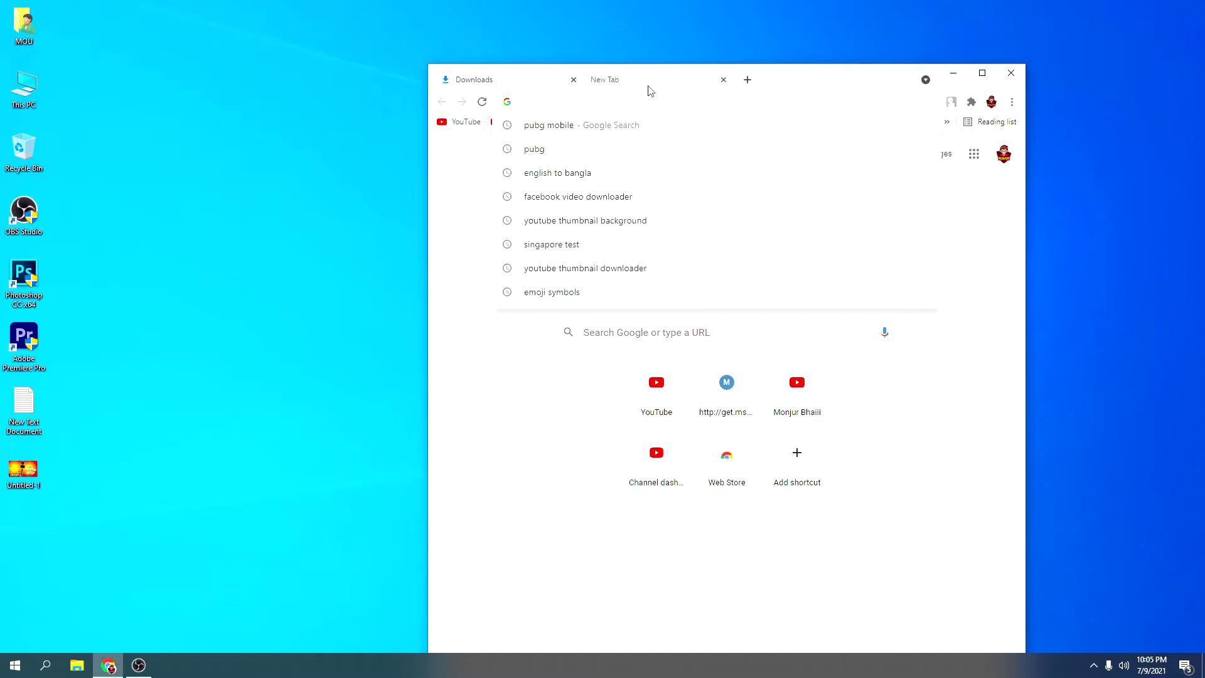
click(499, 425)
click(595, 101)
text(ga)
click(808, 128)
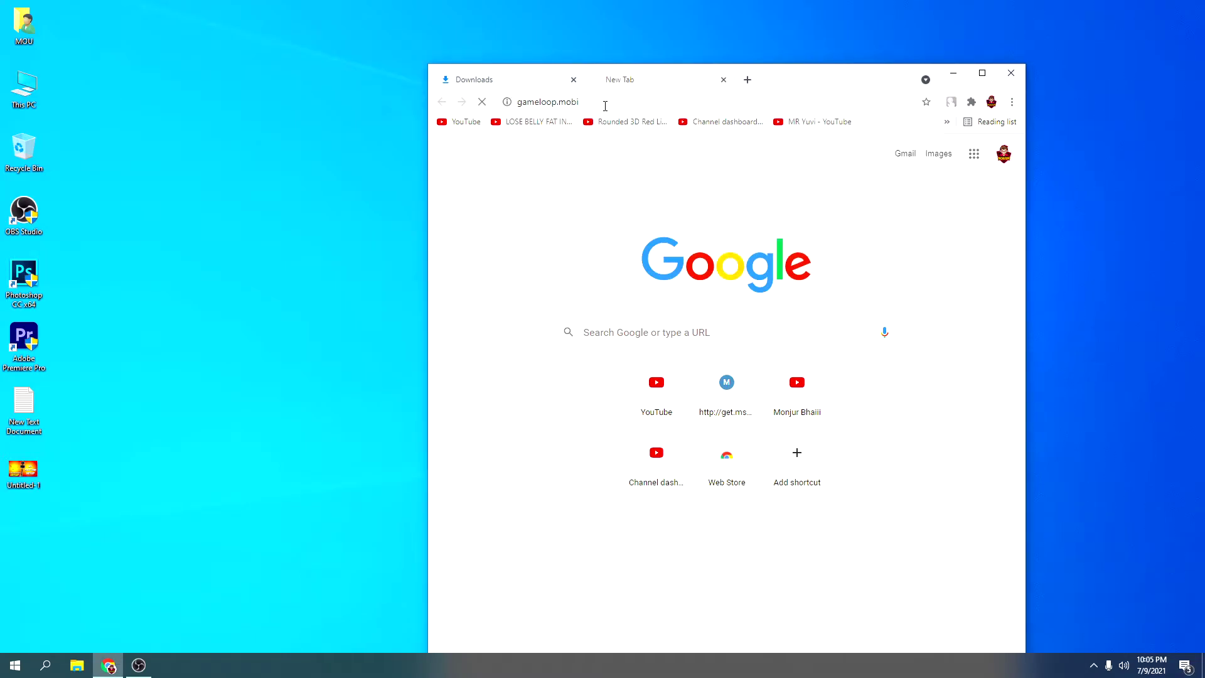
- Download the English (Global) 7.1 Beta Latest version of GameLoop from the 7.1 (Beta) download page
scroll(816, 237, down, 4)
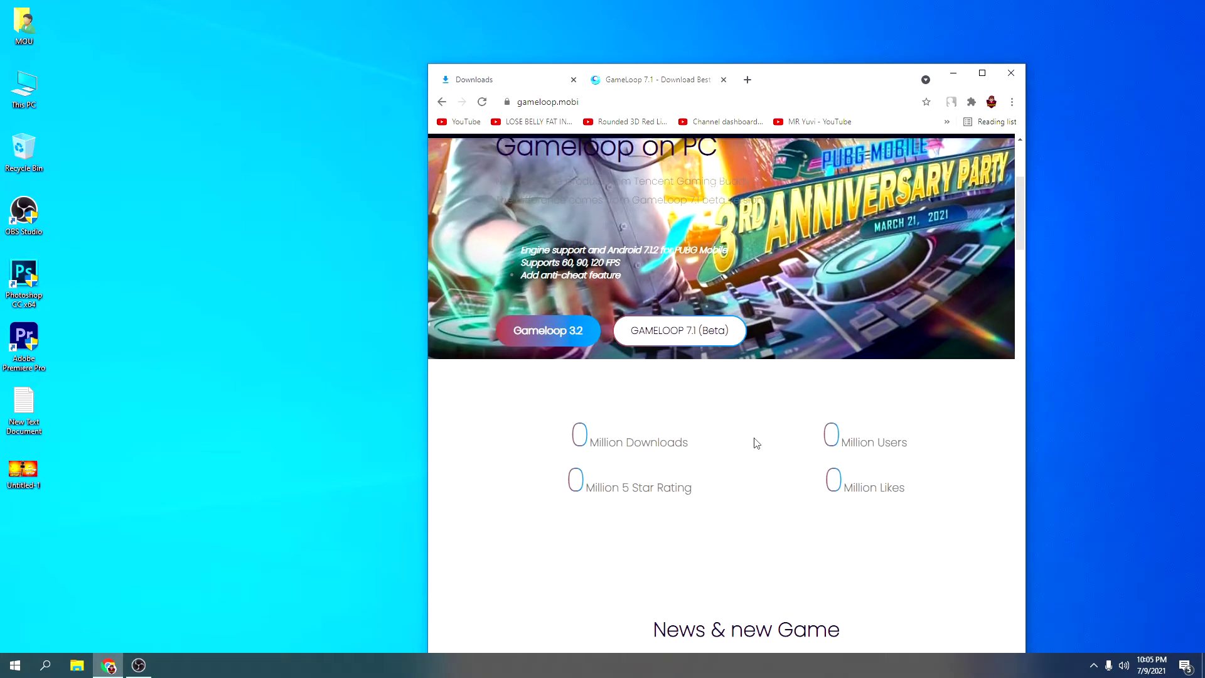
click(680, 330)
click(982, 73)
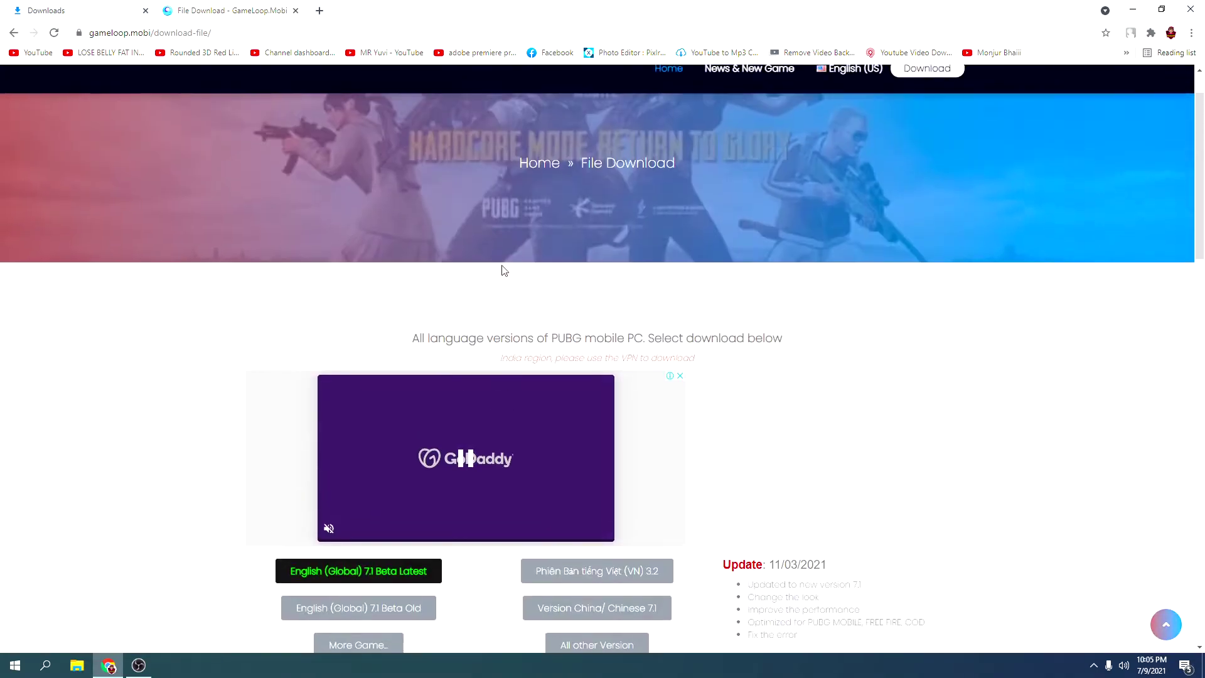
scroll(816, 376, down, 6)
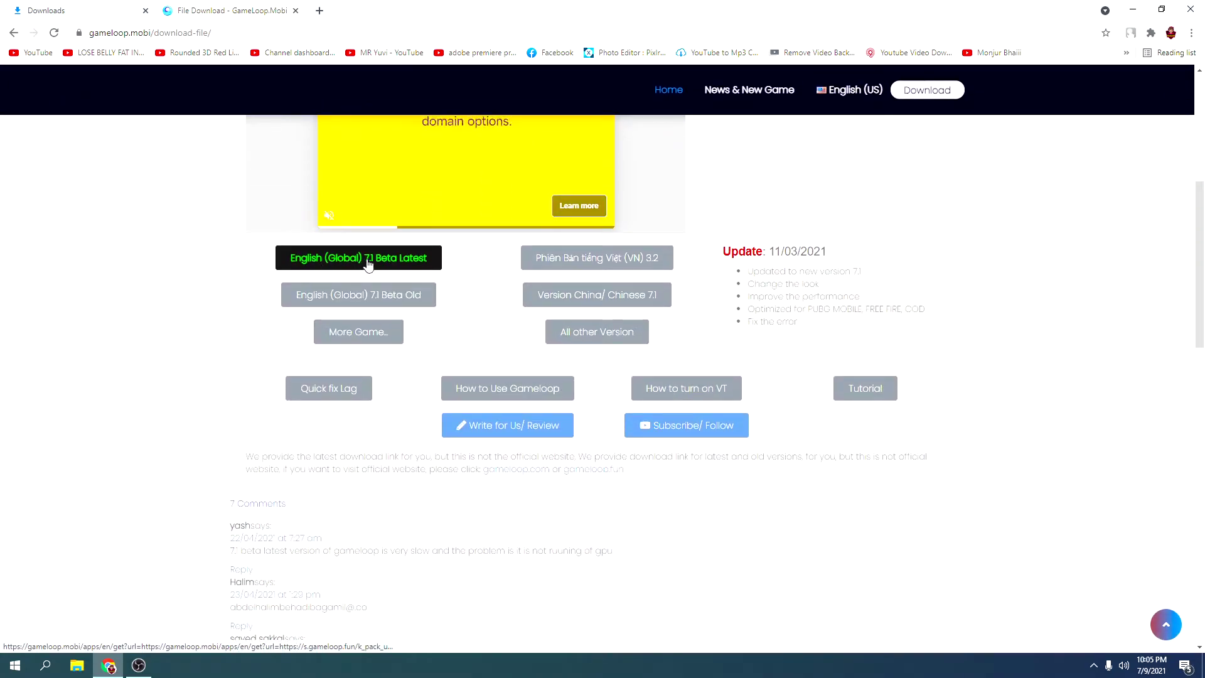
click(404, 263)
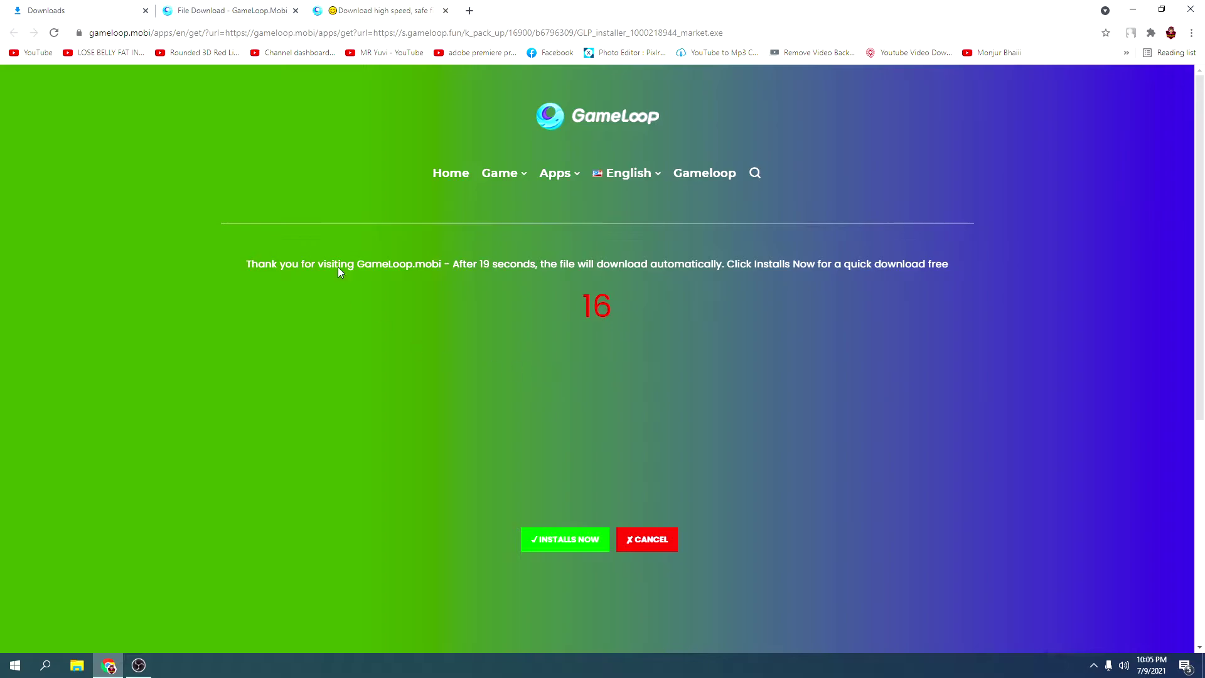
click(295, 11)
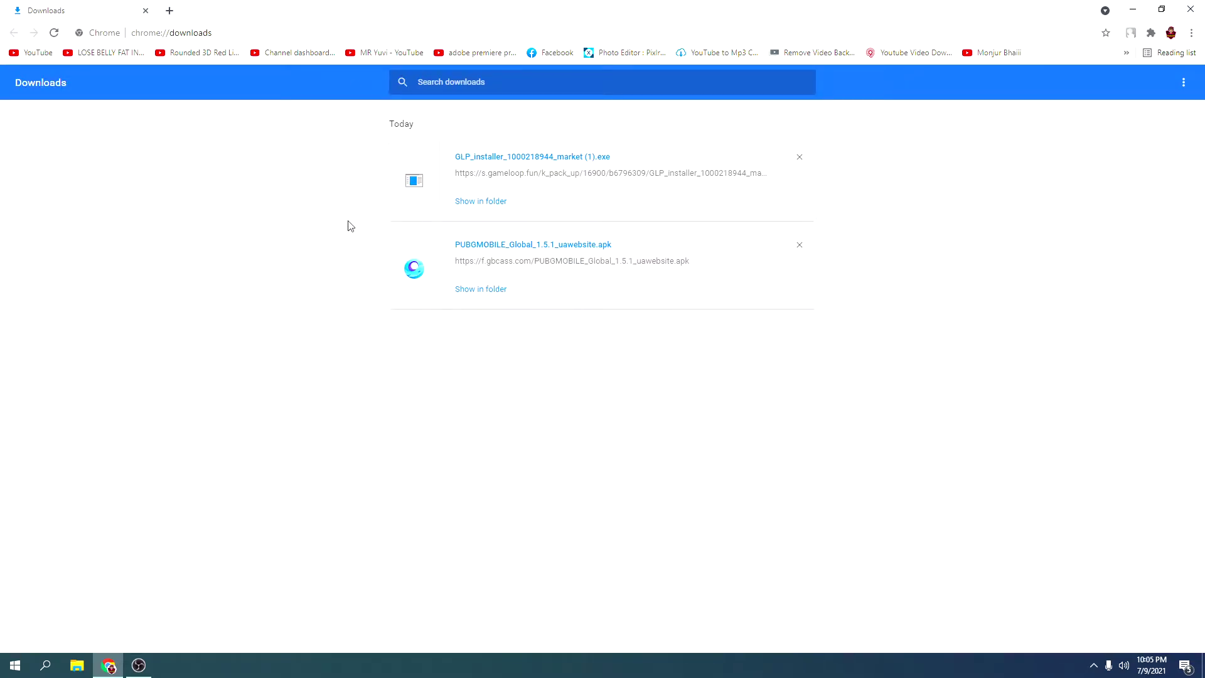
- Search Google for "pubg mobile" in a new tab and open the official pubgmobile.com site
click(168, 10)
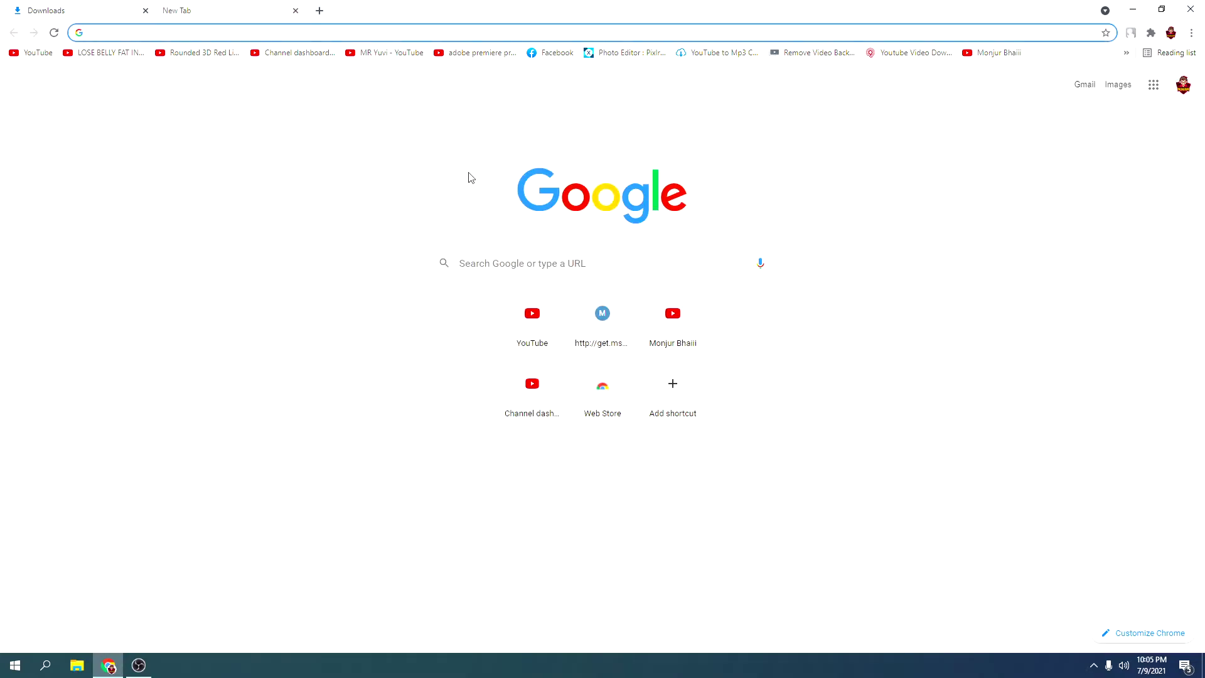
text(pubg mob)
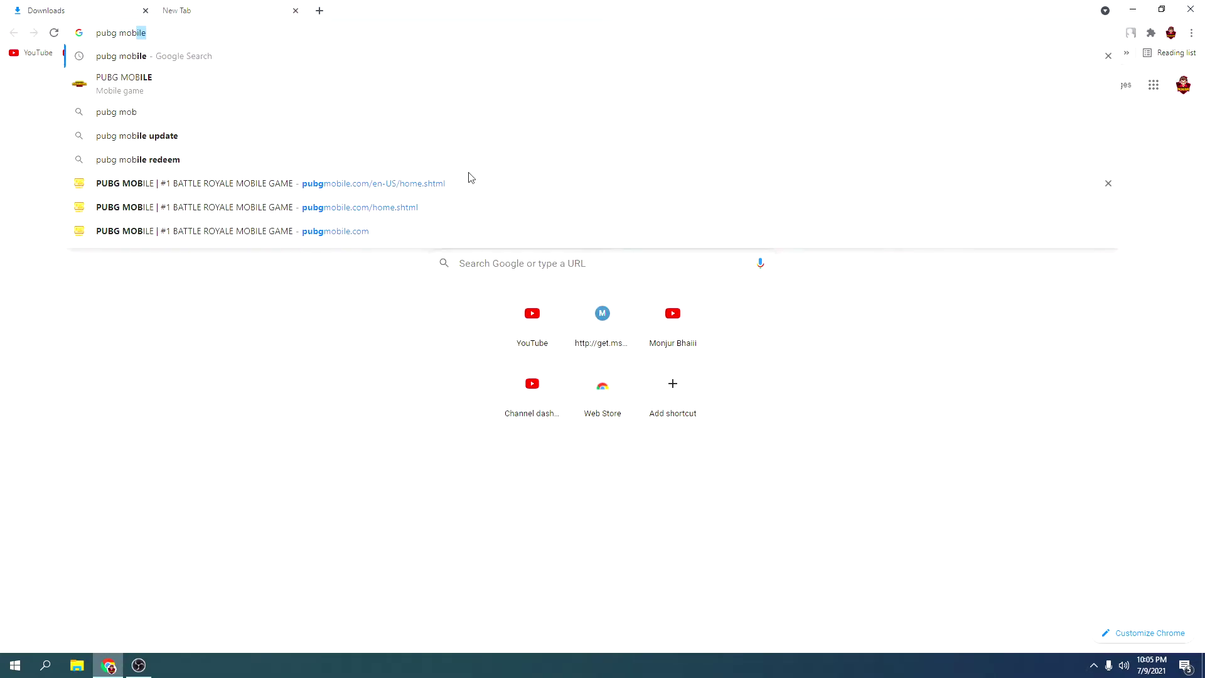
key(Return)
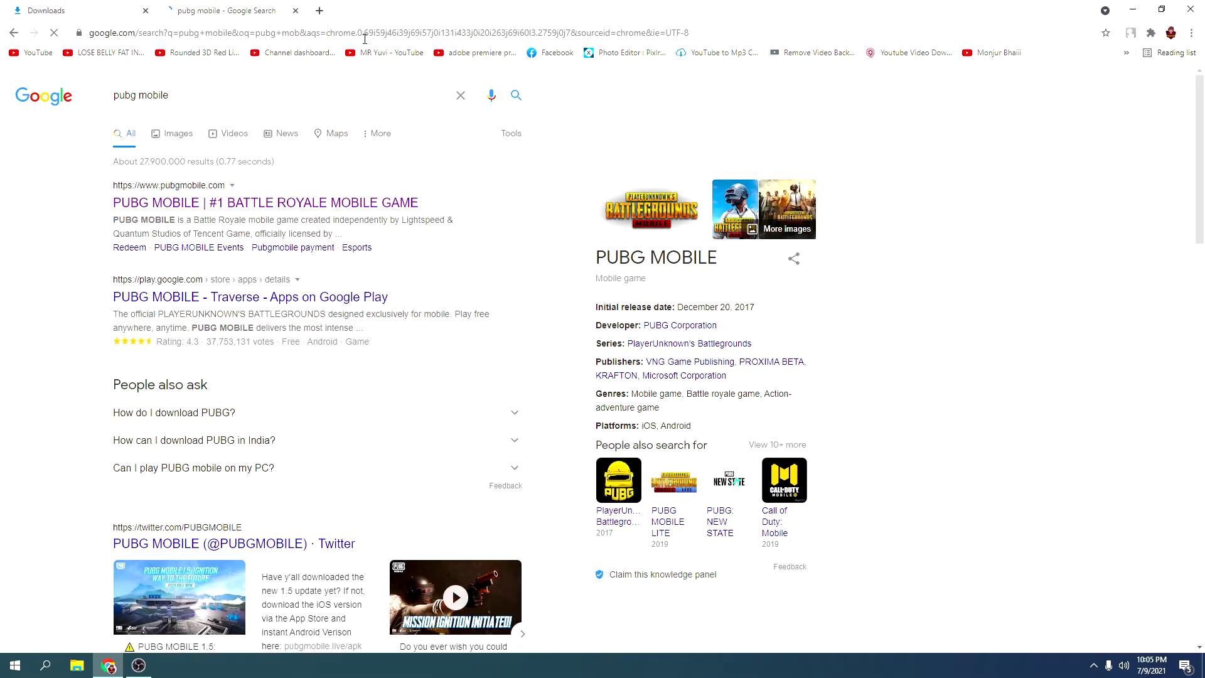
click(258, 203)
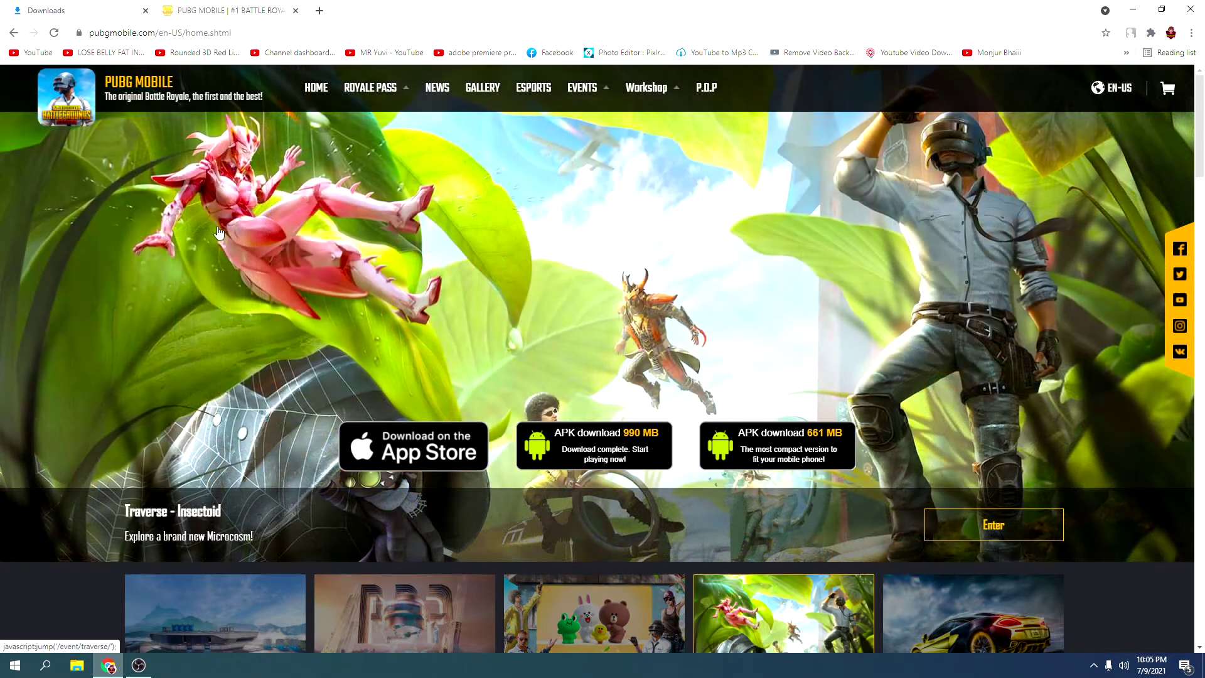
click(78, 9)
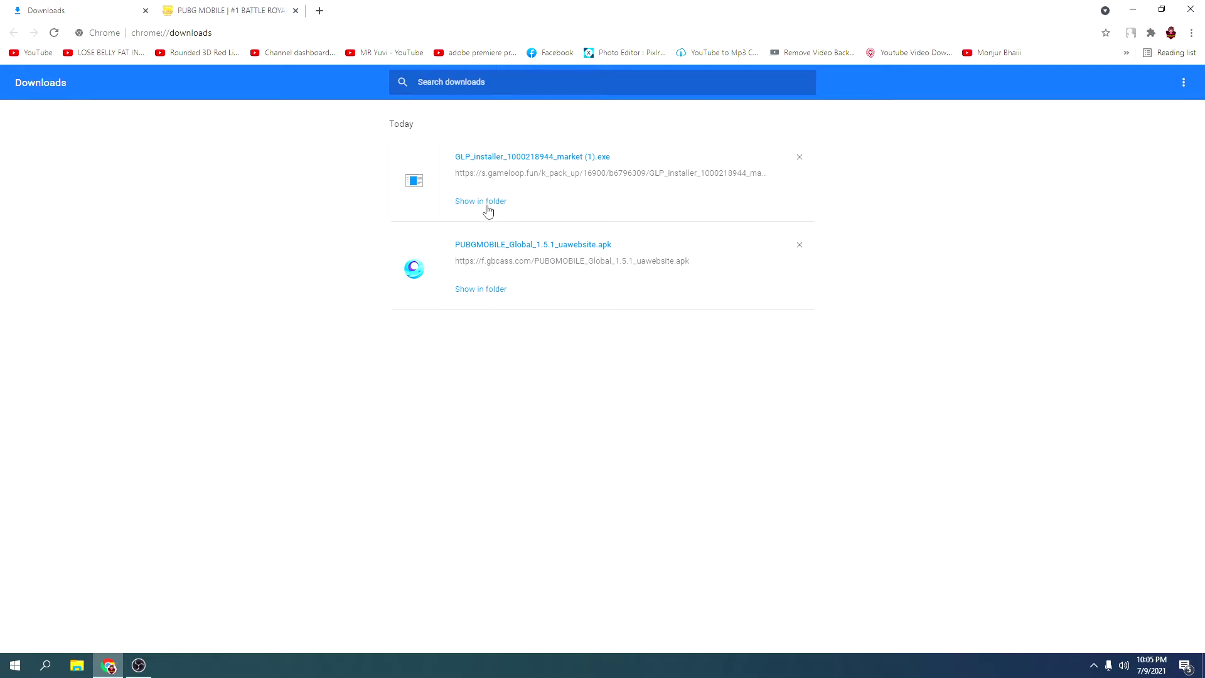
click(542, 158)
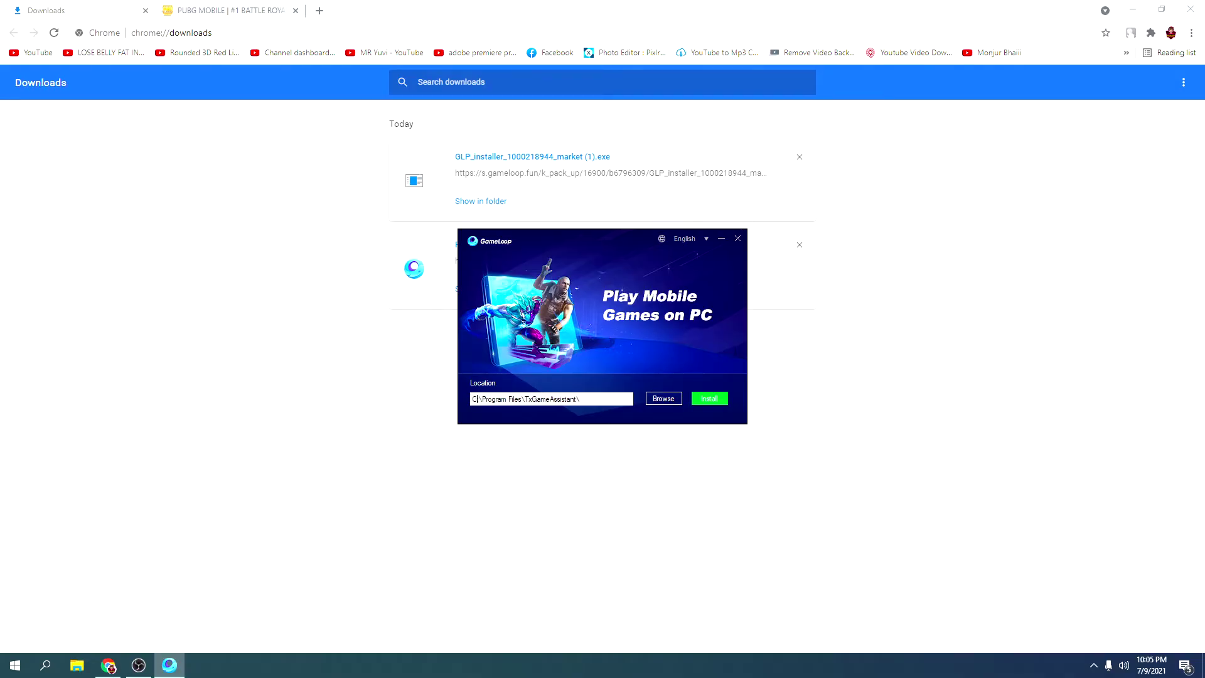
click(725, 399)
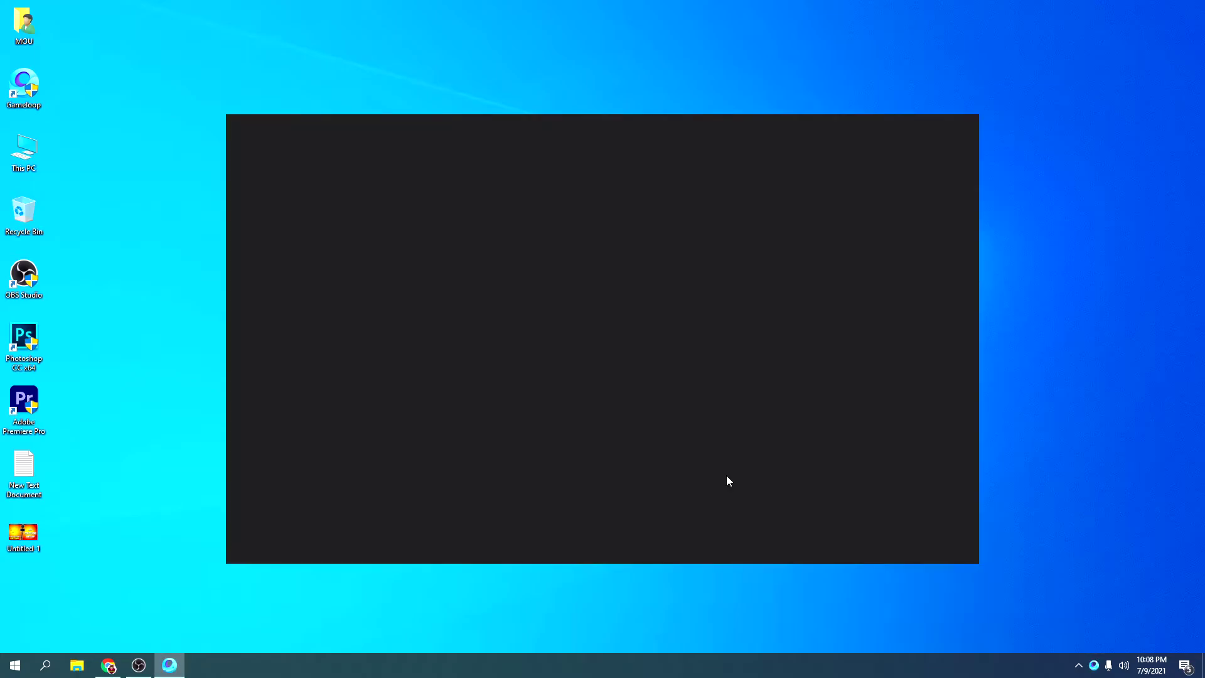
right_click(1099, 5)
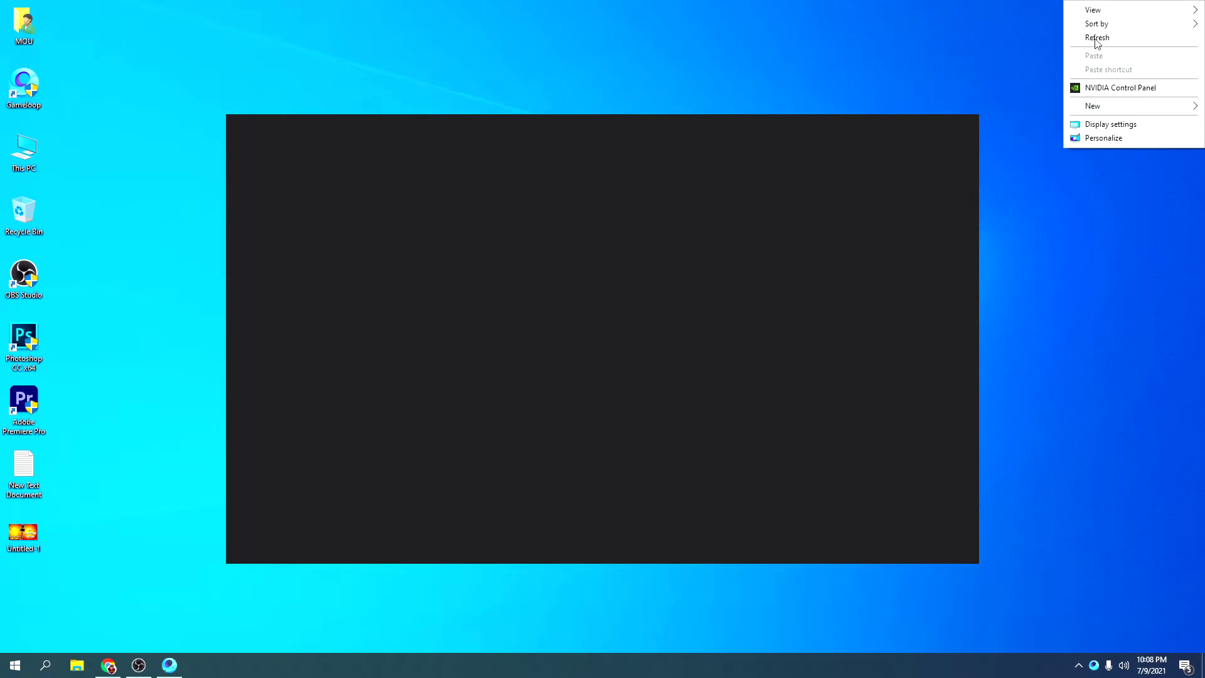
click(1097, 39)
right_click(1056, 69)
click(1070, 106)
- Install the local APK PUBGMOBILE_Global_1.5.1_uawebsite from the Downloads folder in GameLoop and open the download list
click(564, 154)
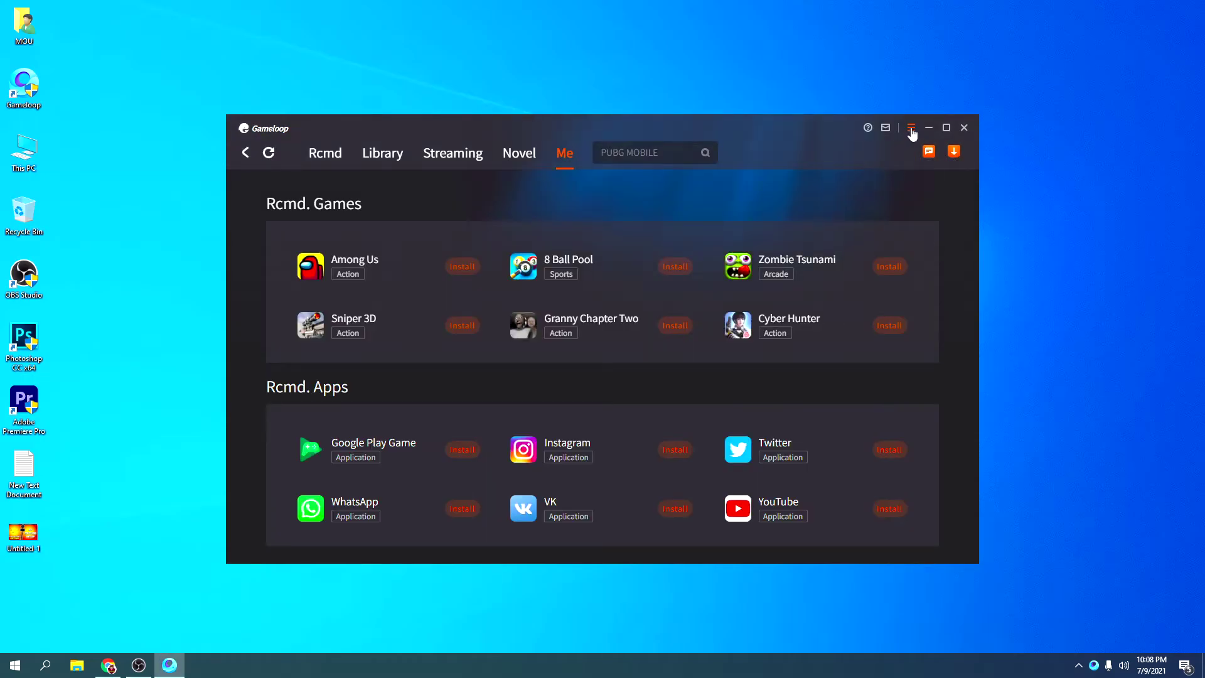
click(911, 130)
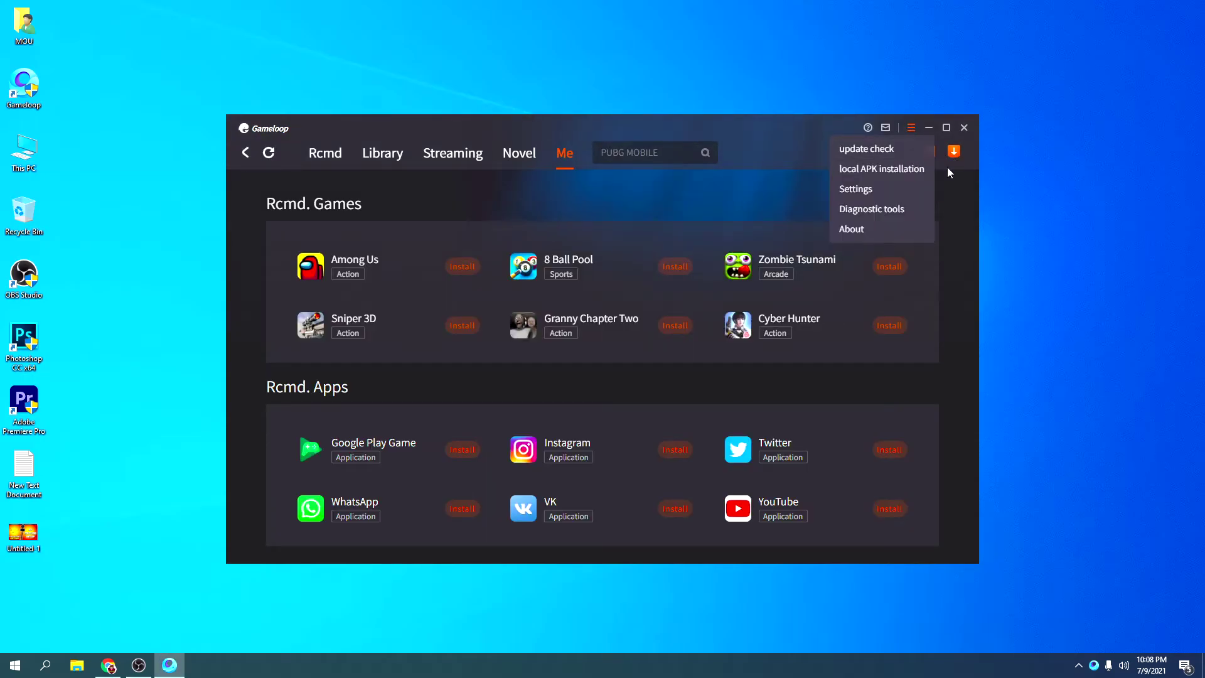
click(911, 129)
click(912, 130)
click(881, 169)
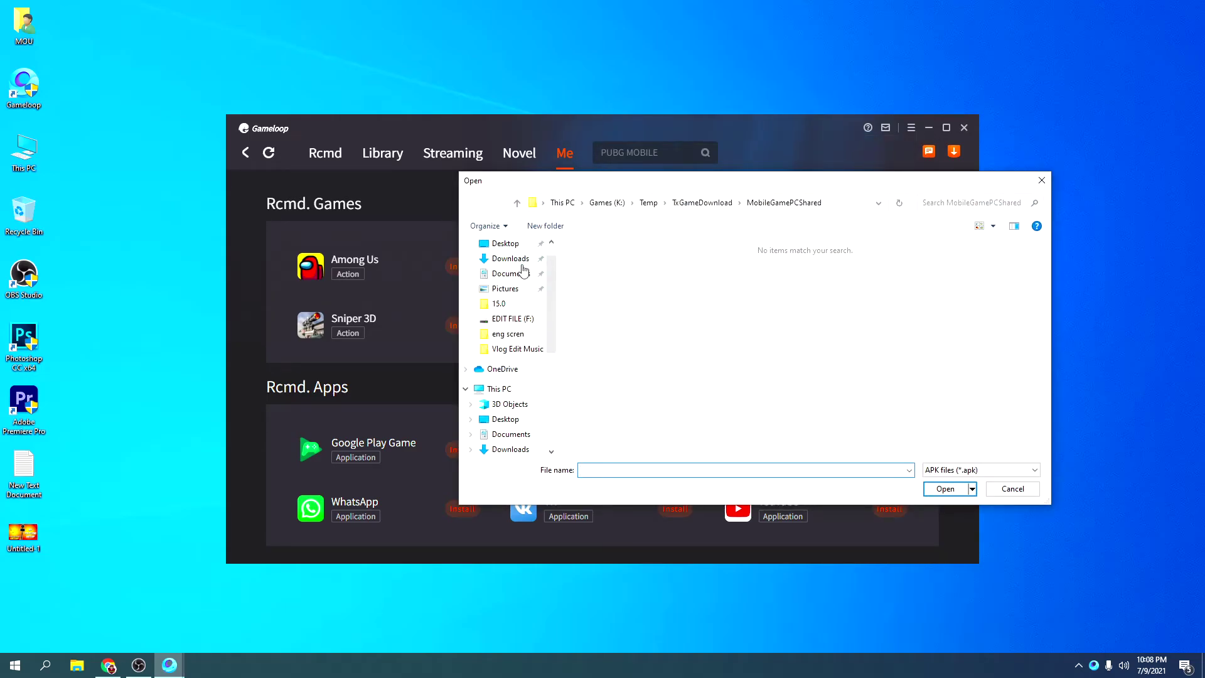
click(526, 260)
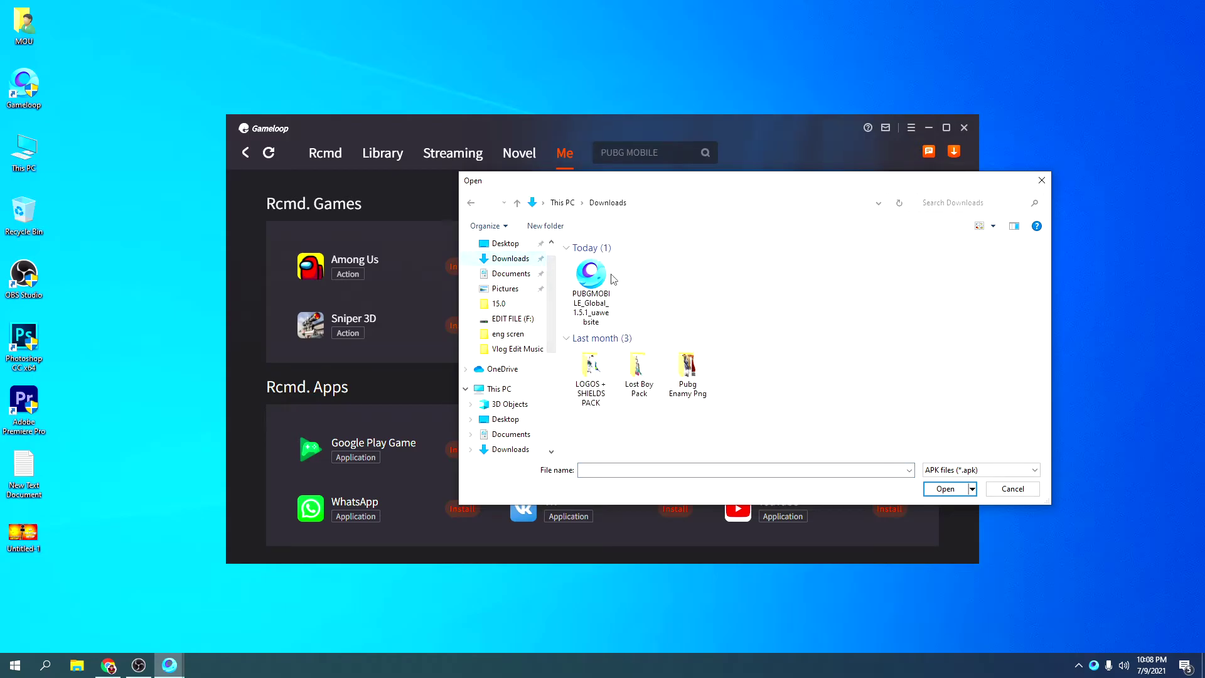
click(593, 299)
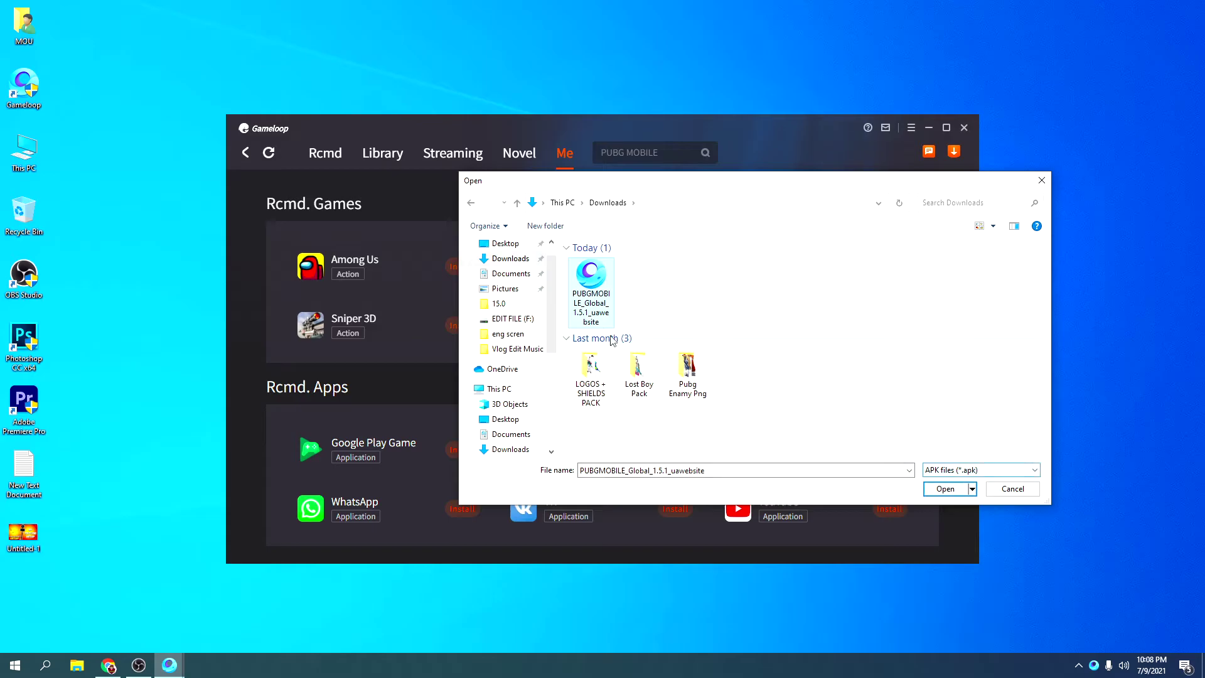
click(948, 489)
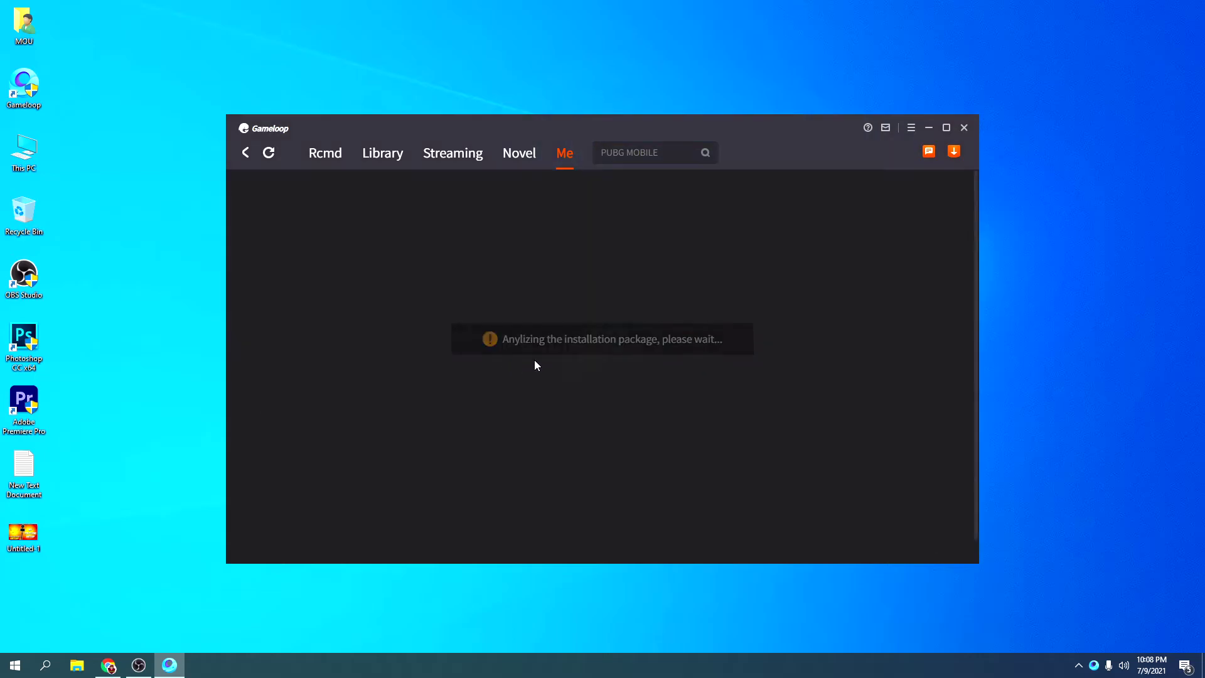
click(954, 155)
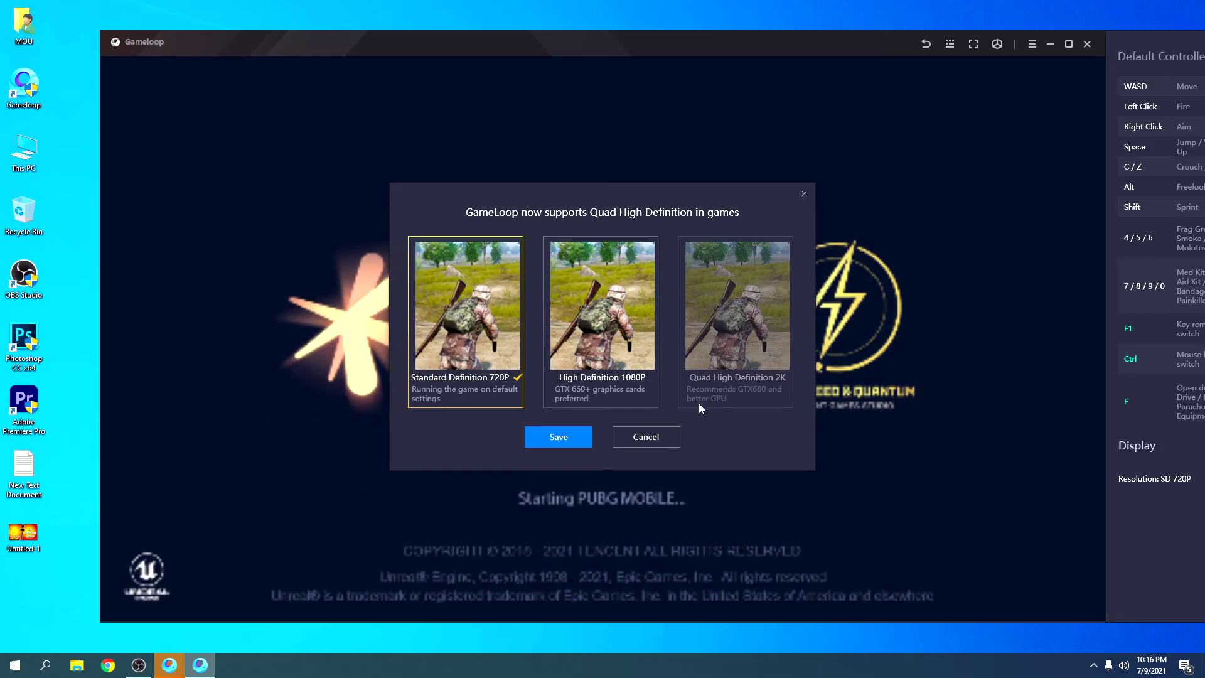
- Save Standard Definition 720P as the game resolution and close the Default Controller pane
click(542, 437)
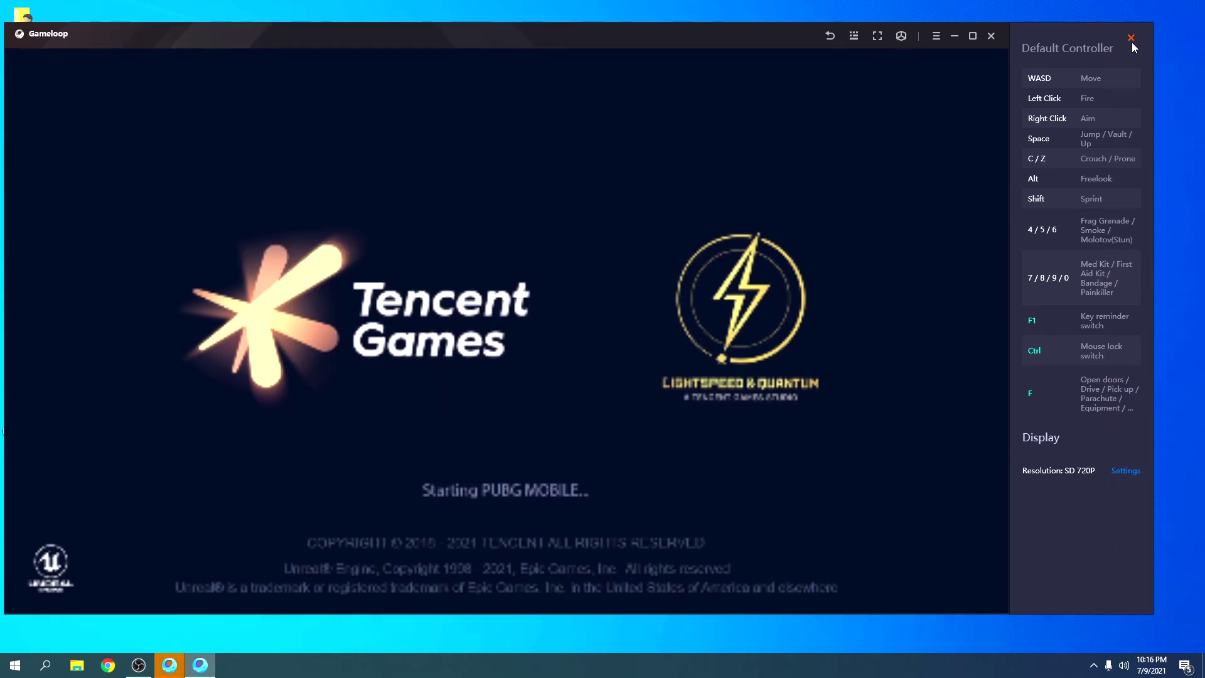
click(1132, 43)
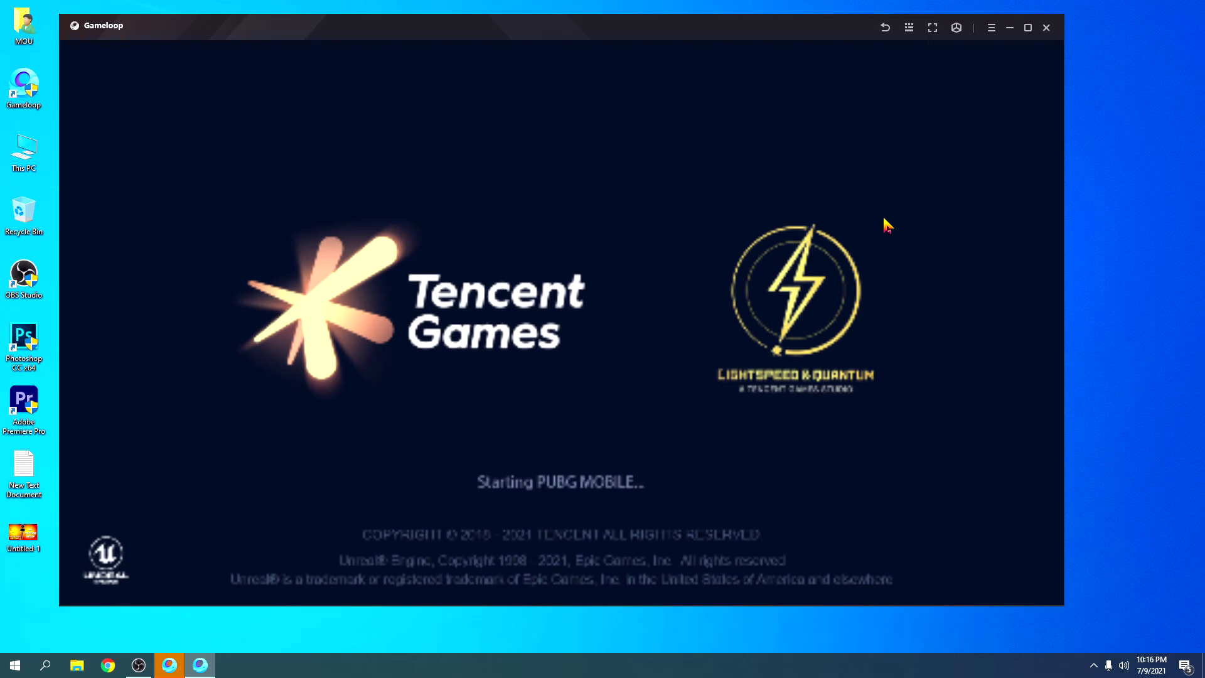